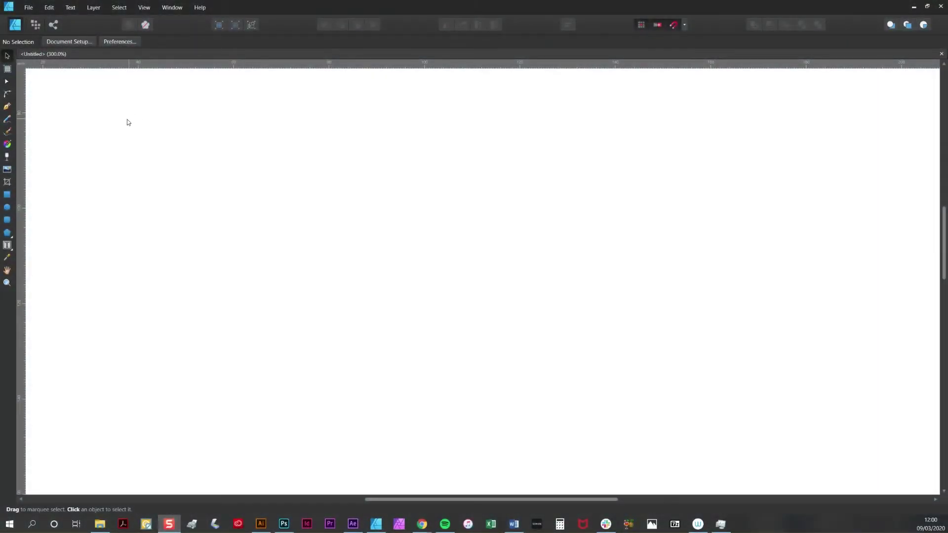
Show the Brushes panel from View > Studio and float it over the canvas.
click(142, 8)
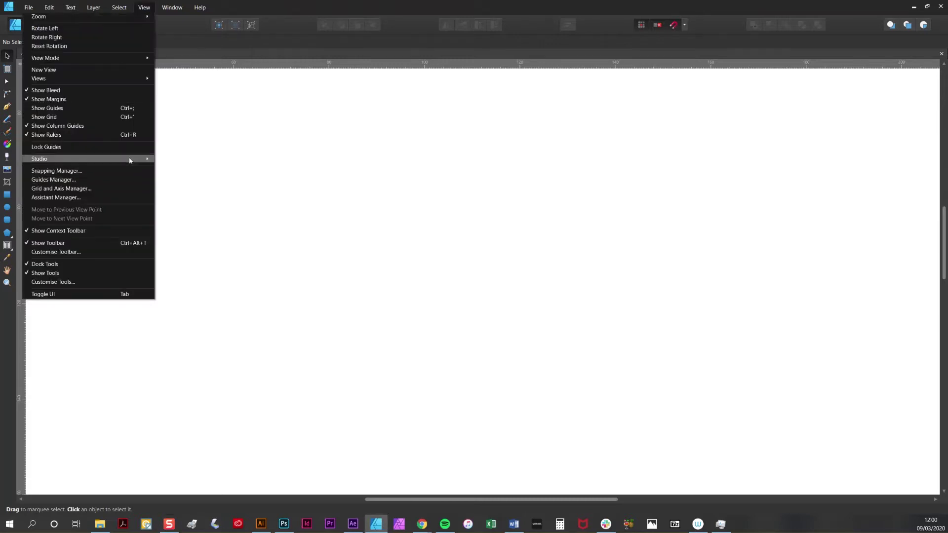
mouse_move(39, 159)
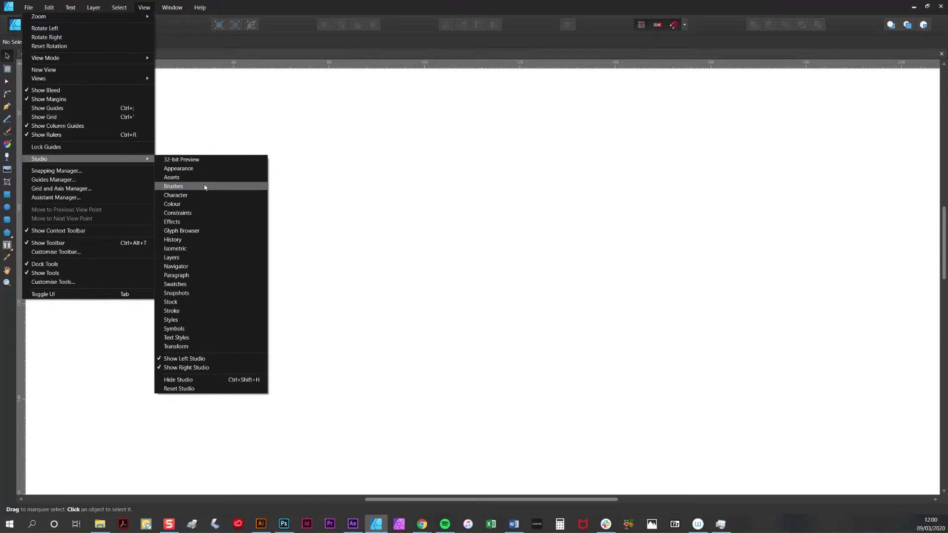
click(204, 187)
mouse_move(882, 68)
mouse_down()
mouse_move(765, 151)
mouse_move(555, 125)
mouse_up()
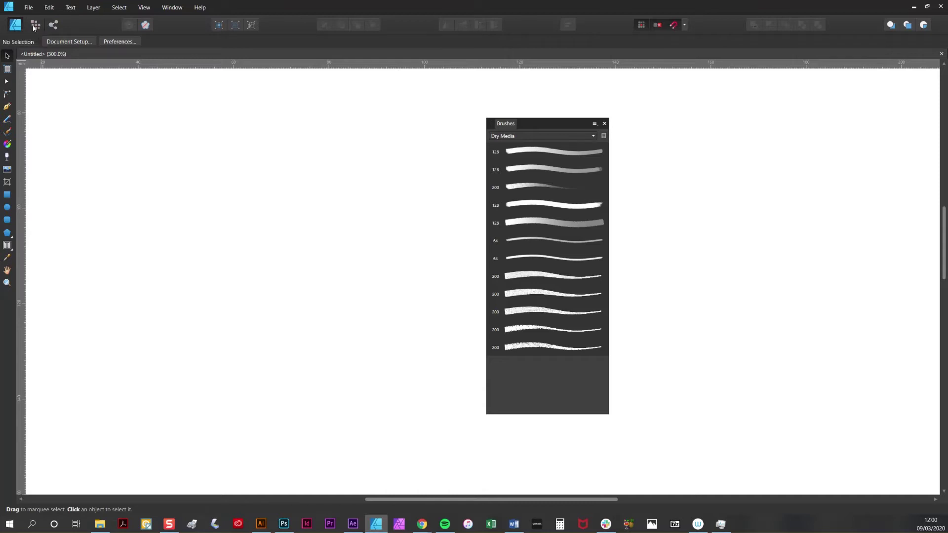
Switch to Pixel Persona and back to Designer, then show the Brushes panel options menu.
click(35, 27)
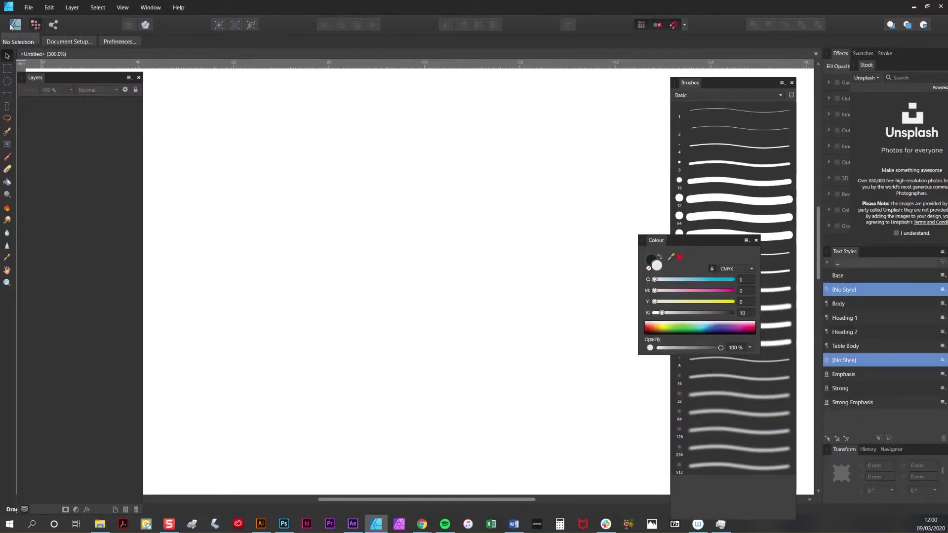
click(18, 26)
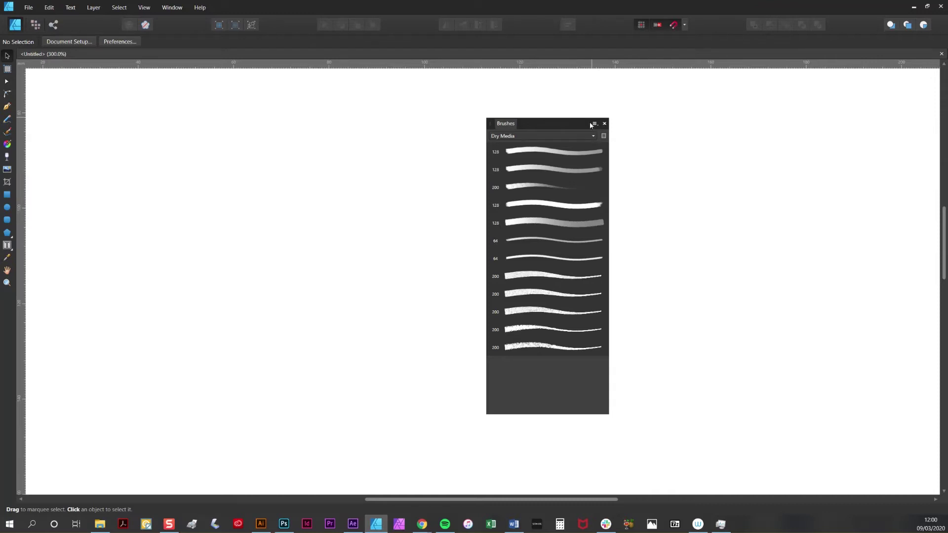
click(595, 125)
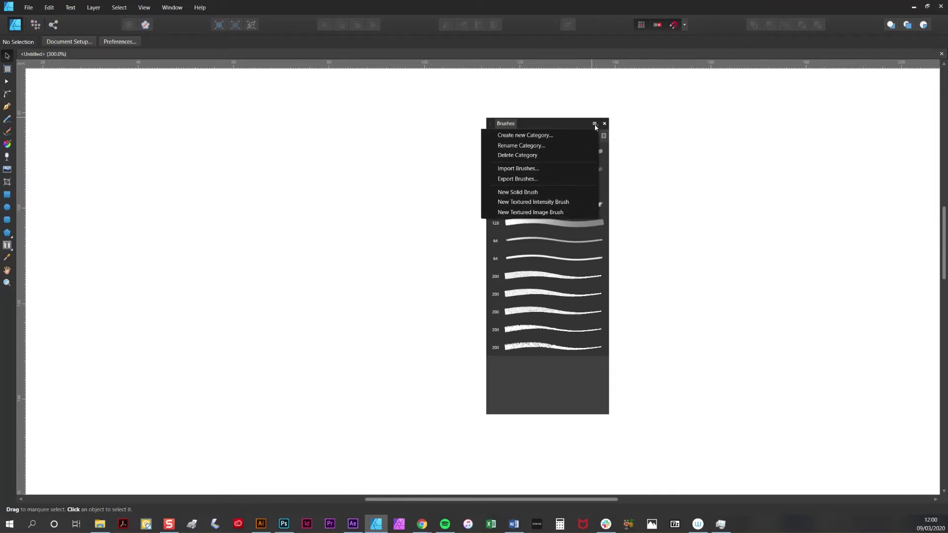
Import the Finest Vintage Brushes_AD file and acknowledge the 41-brush confirmation.
click(575, 169)
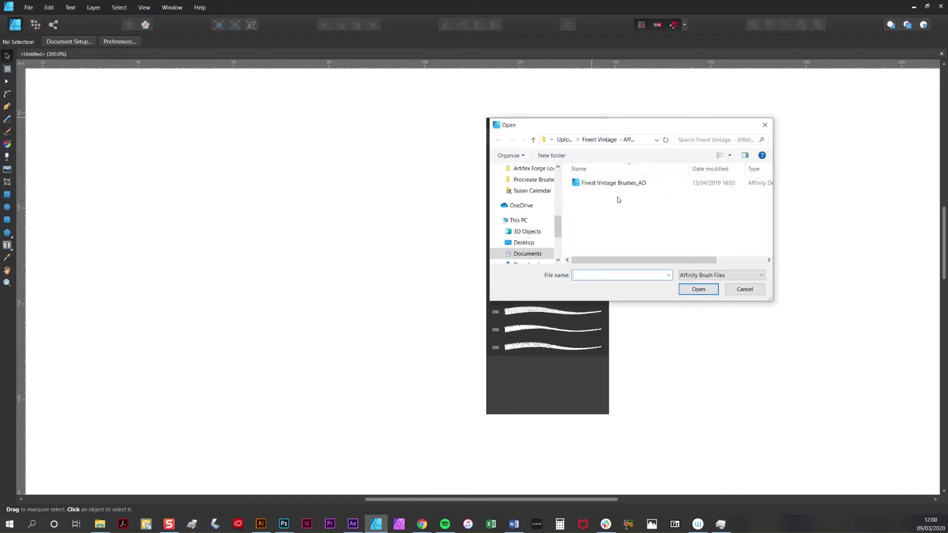
click(618, 184)
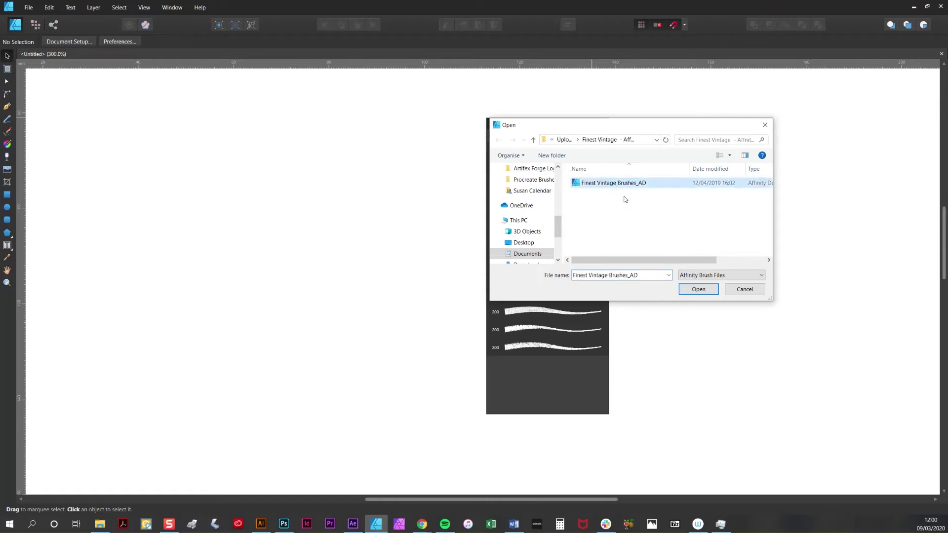
click(704, 294)
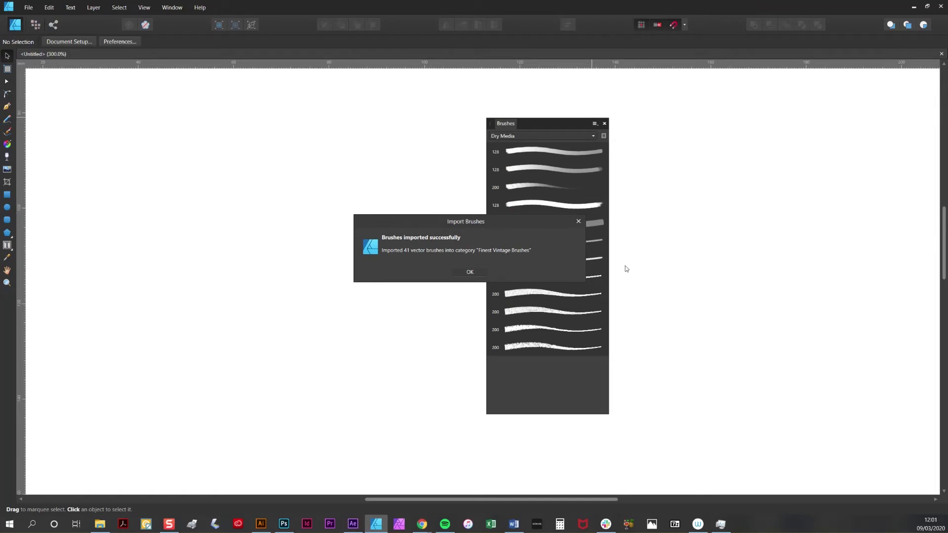
click(473, 274)
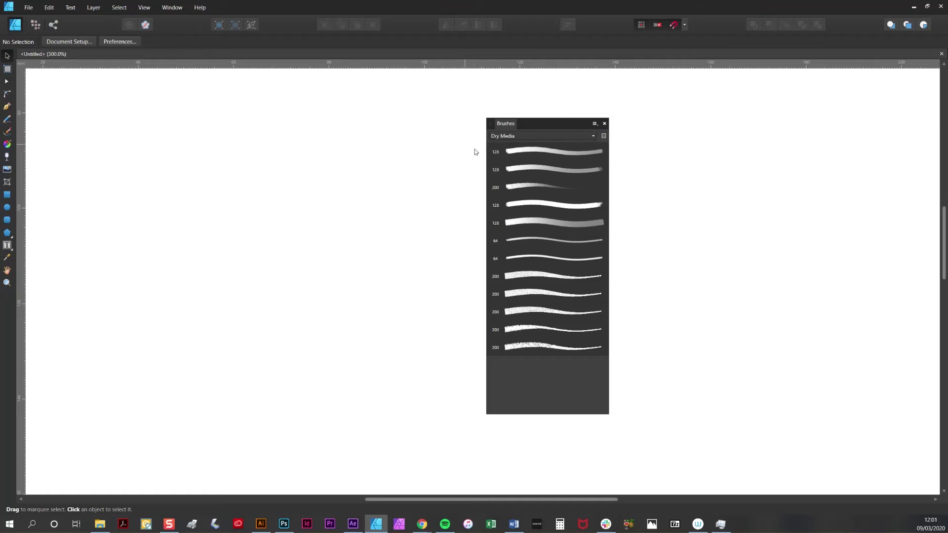
Switch the Brushes panel category dropdown to Finest Vintage Brushes.
click(590, 137)
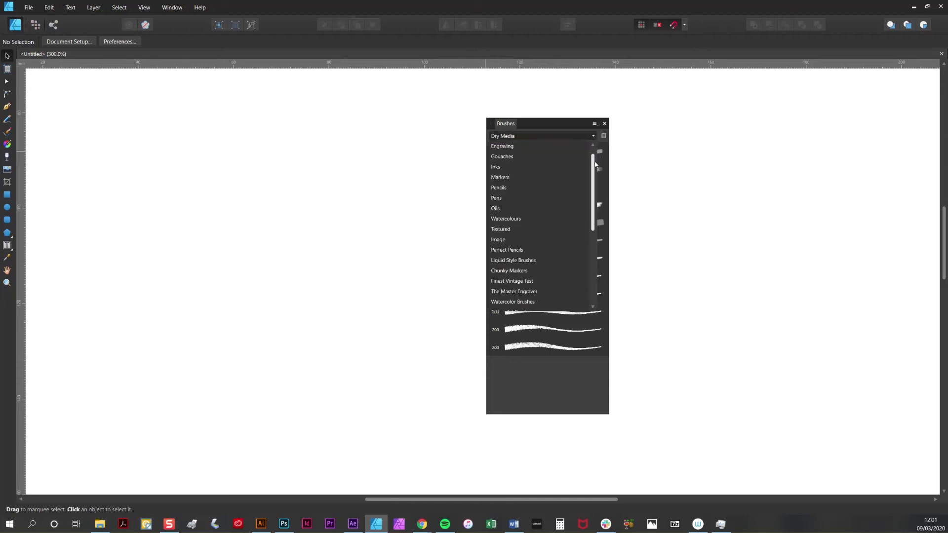
scroll(527, 296, down, 6)
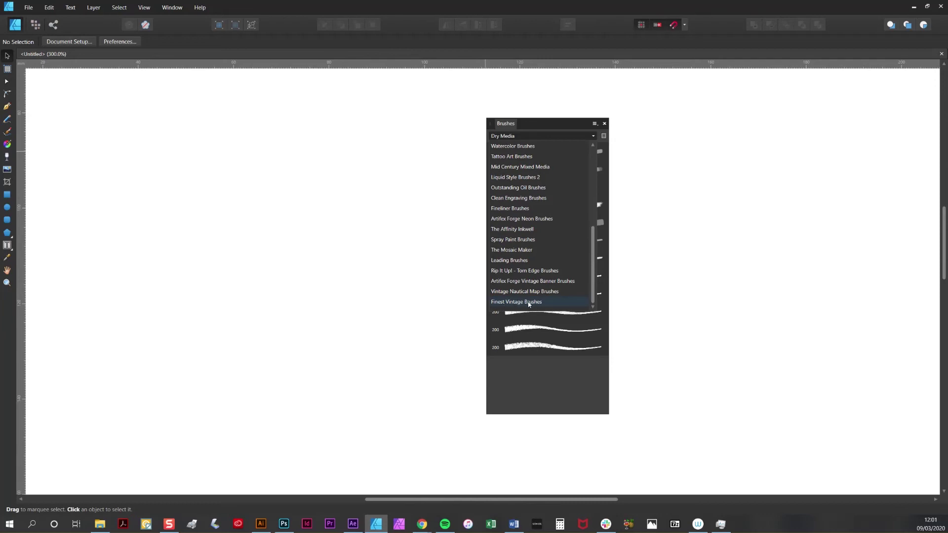
click(527, 303)
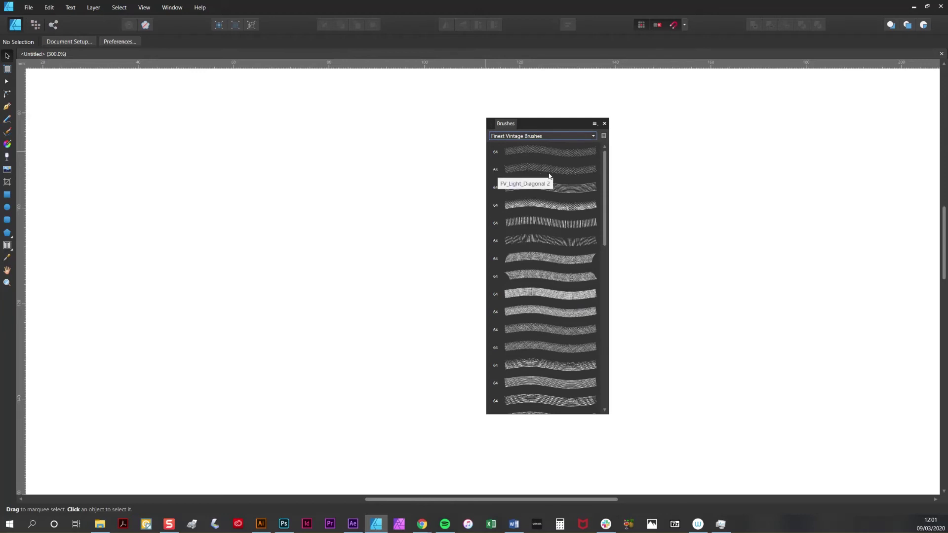
Delete the Finest Vintage Brushes category from the panel menu and confirm with Yes.
click(596, 124)
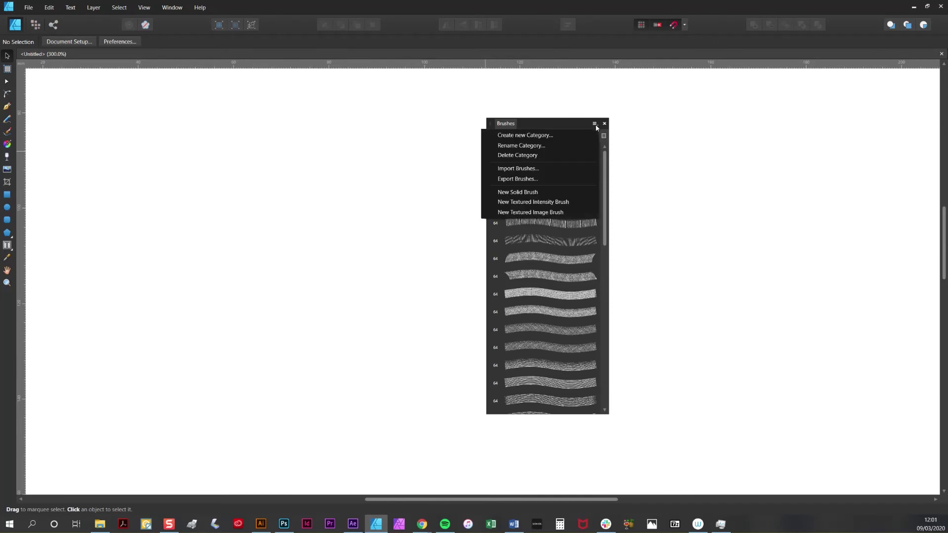
click(558, 156)
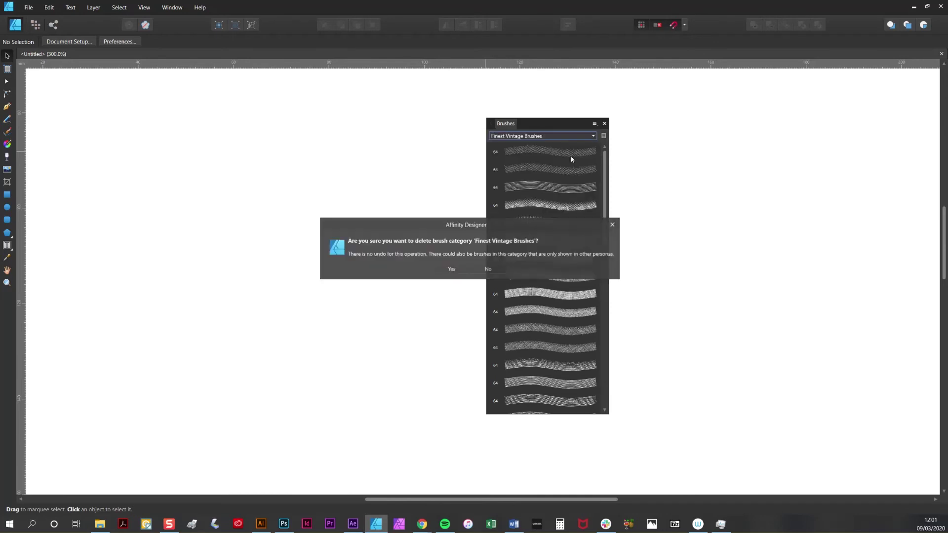
click(453, 271)
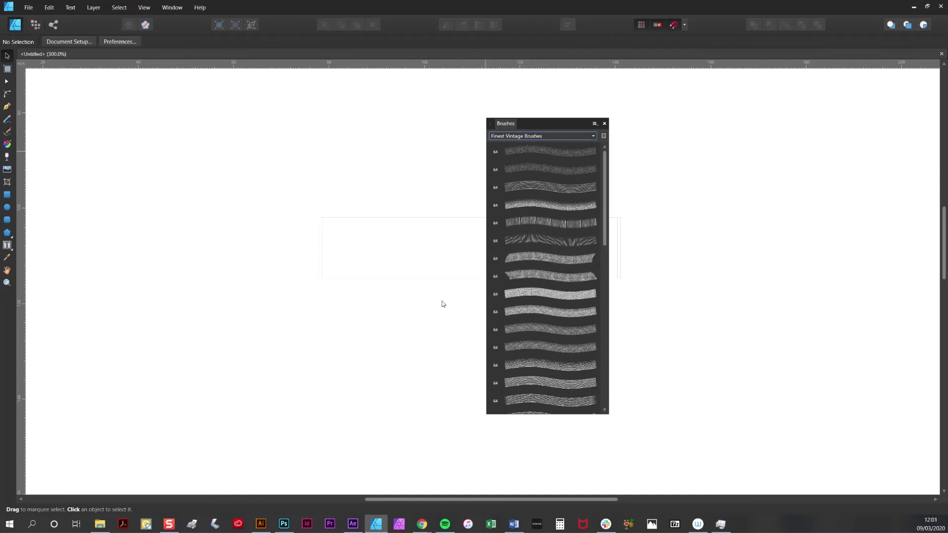